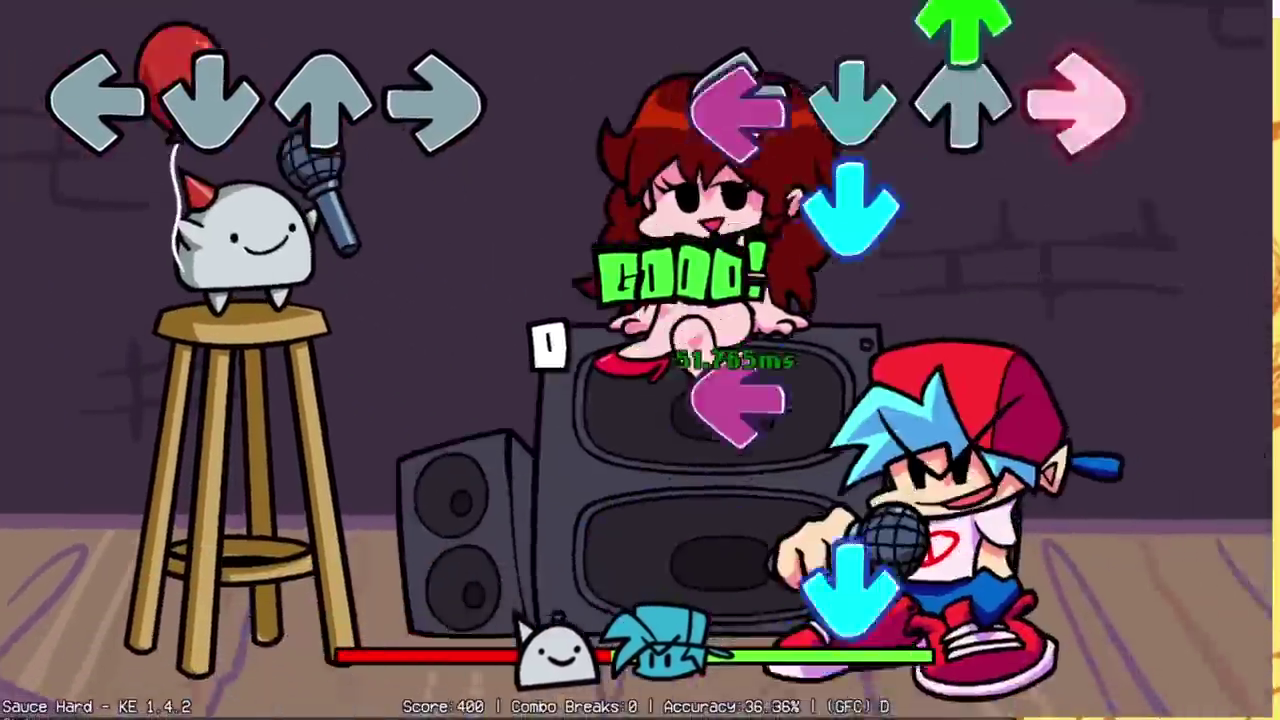
key(Down)
key(Down)
key(Up)
key(Left)
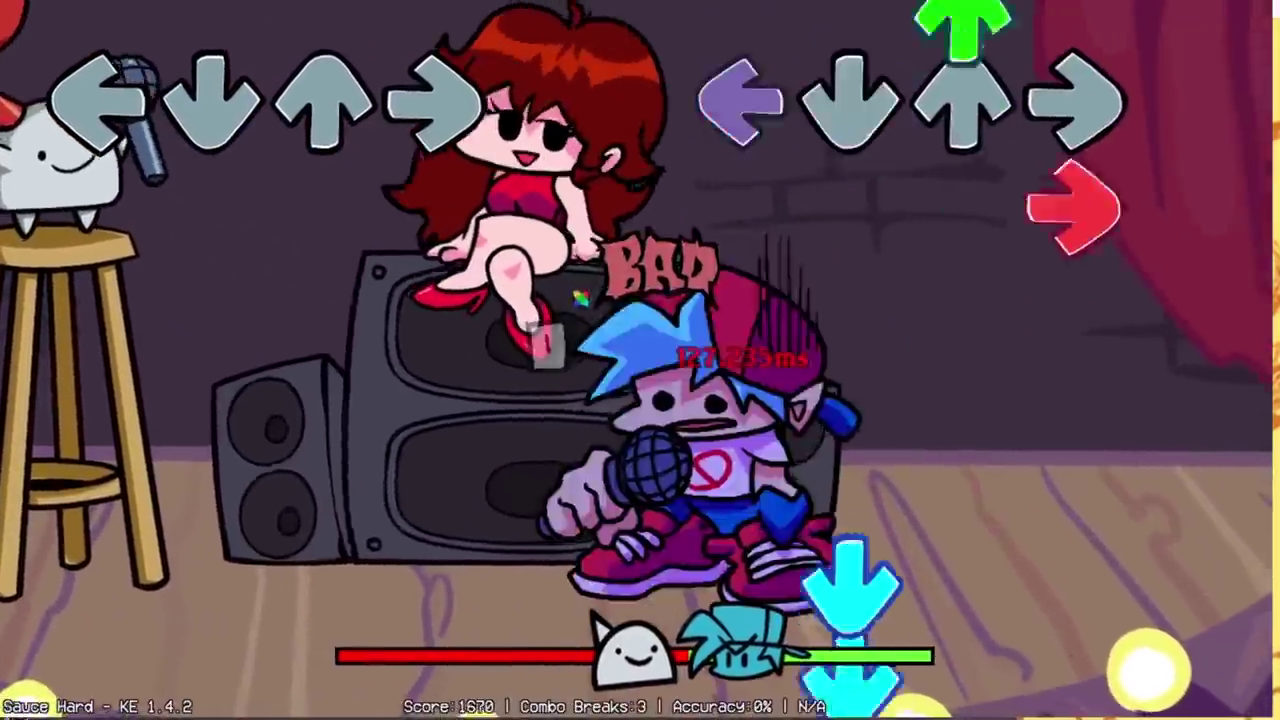
key(Down)
key(Right)
key(Down)
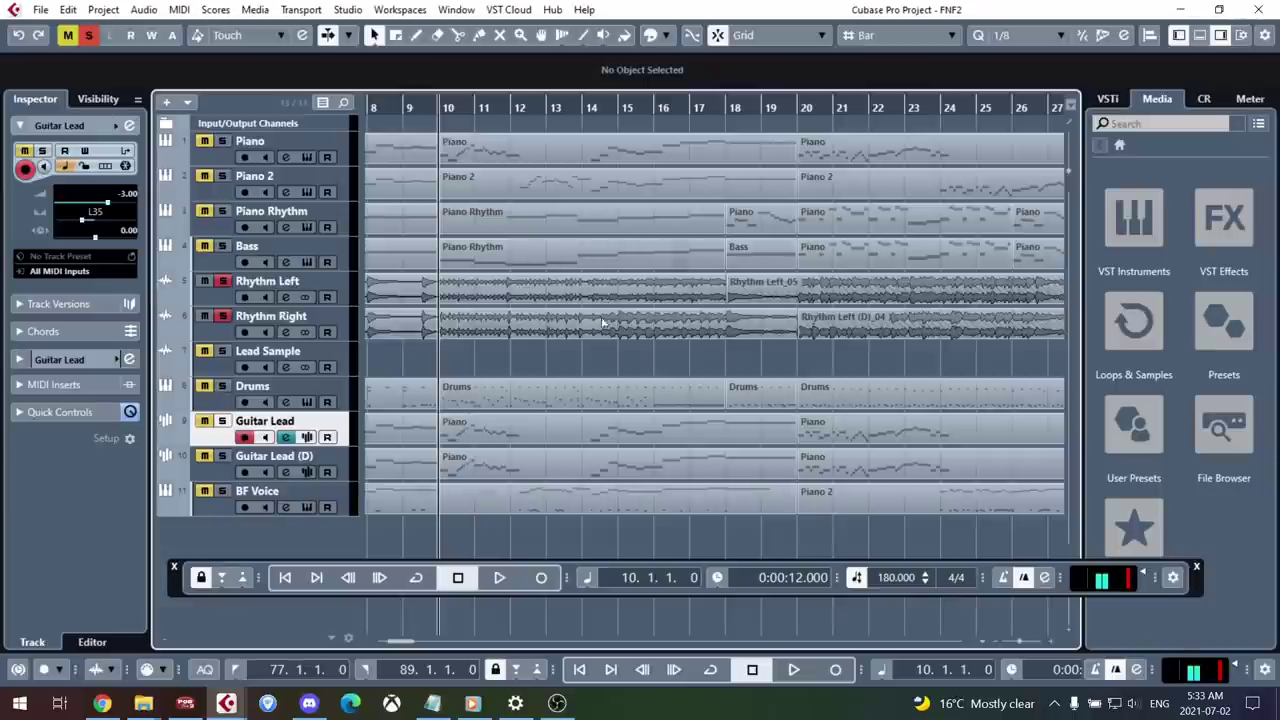
- Play the soloed rhythm guitars from bar 10 and add the Bass and Drums tracks to the solo
key(space)
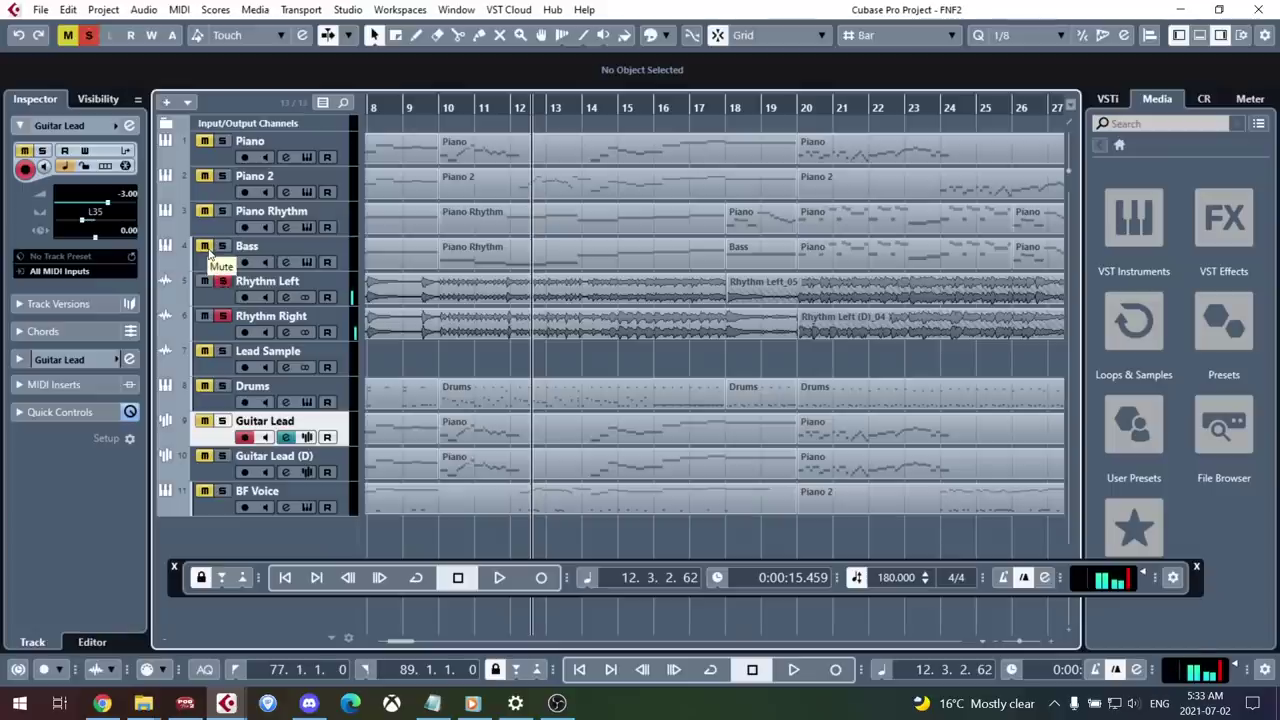
click(205, 236)
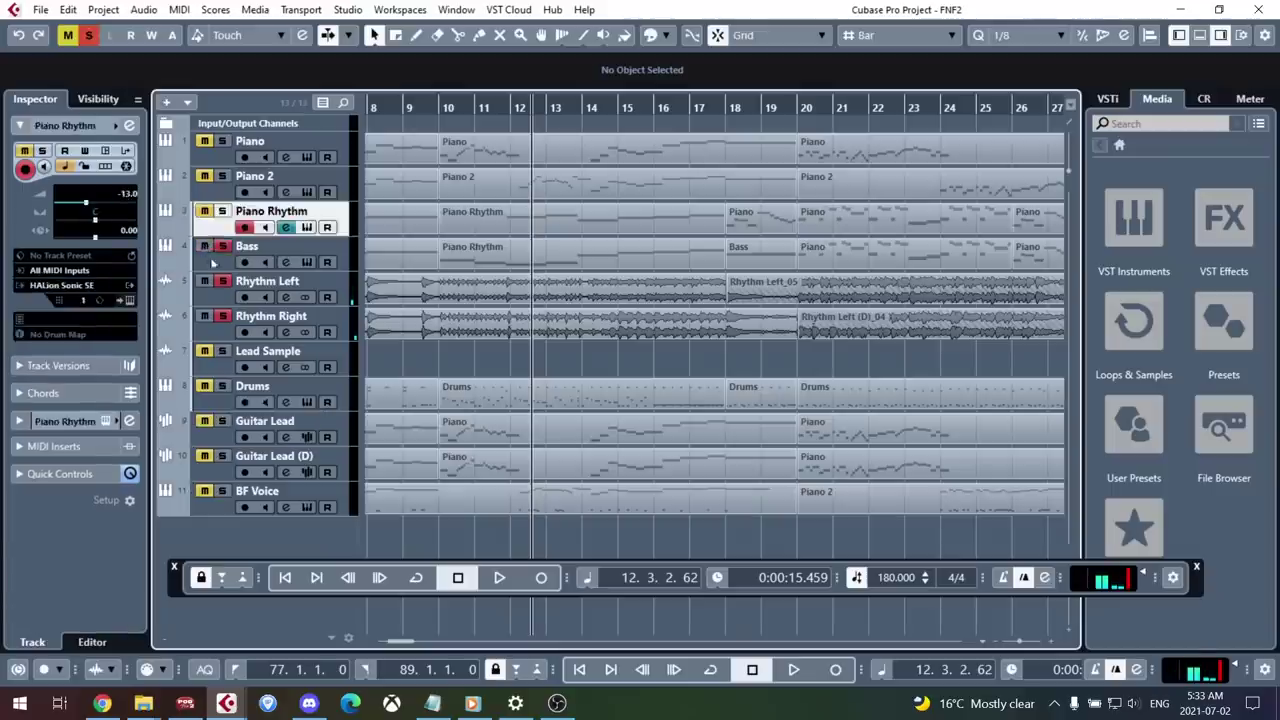
click(203, 387)
- Open the Drums part at bar 10 in the Key Editor, play it from its start, and close the editor
click(435, 108)
click(562, 400)
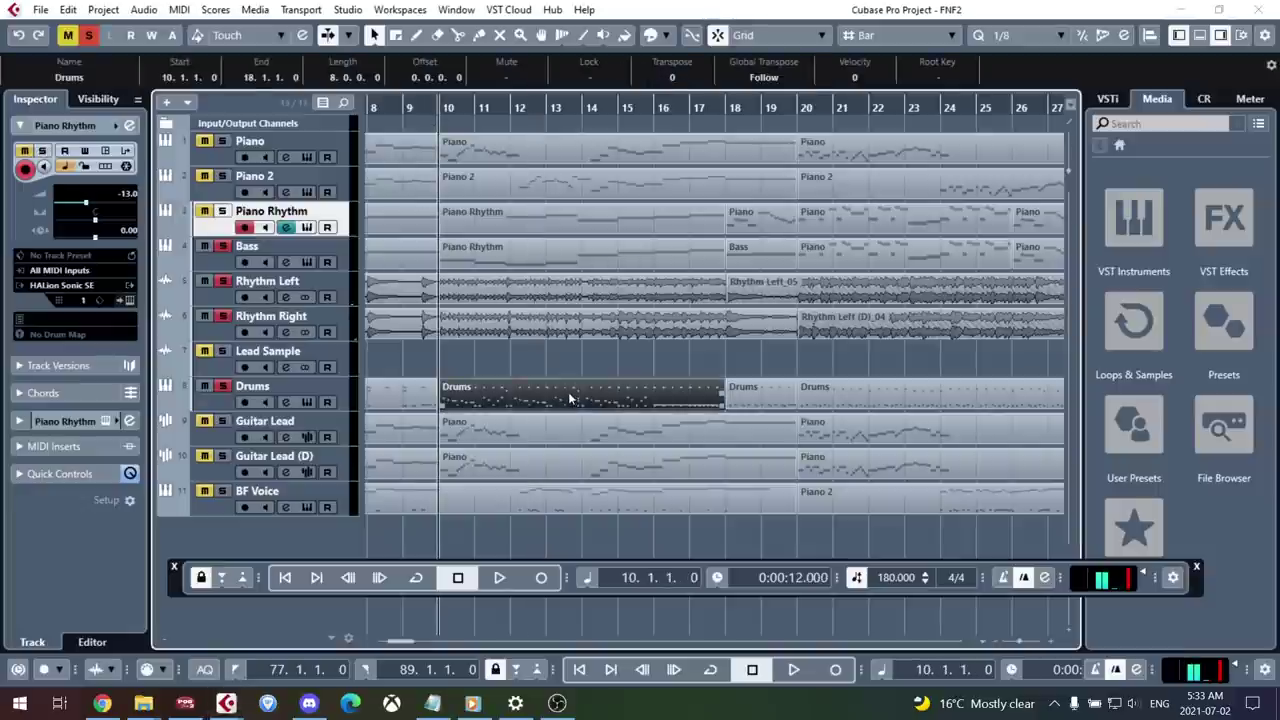
double_click(572, 398)
key(space)
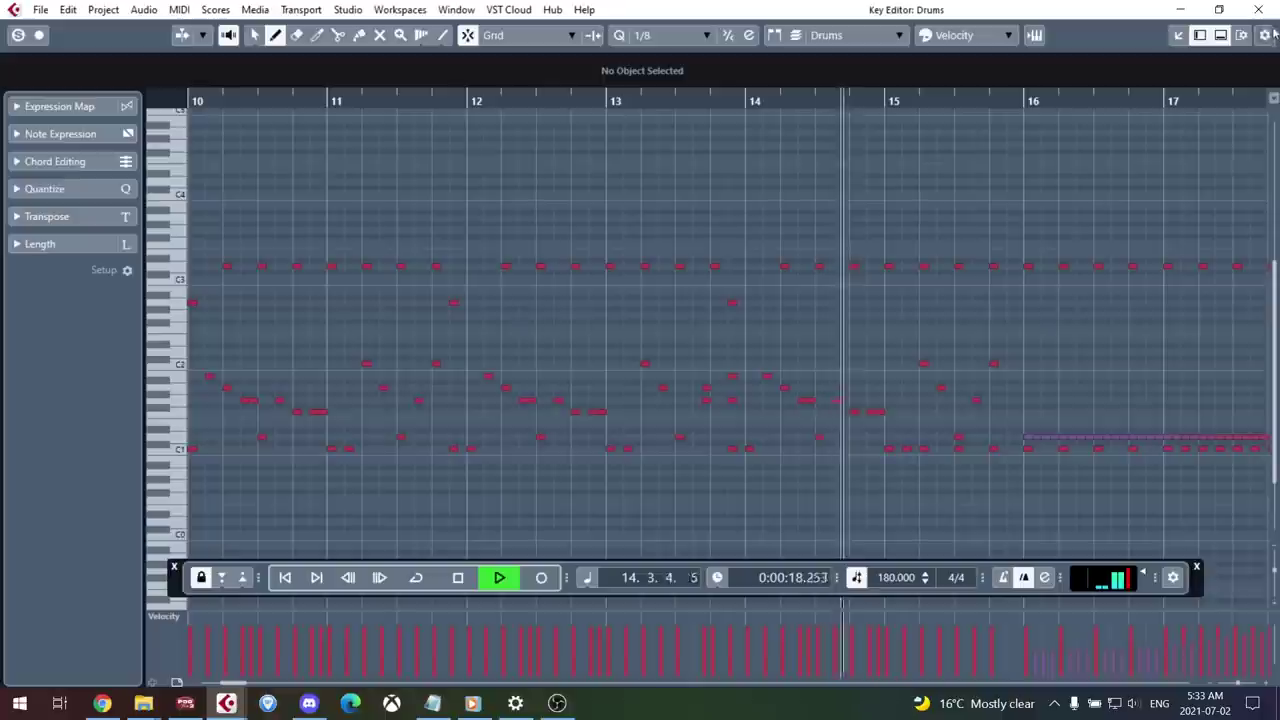
key(space)
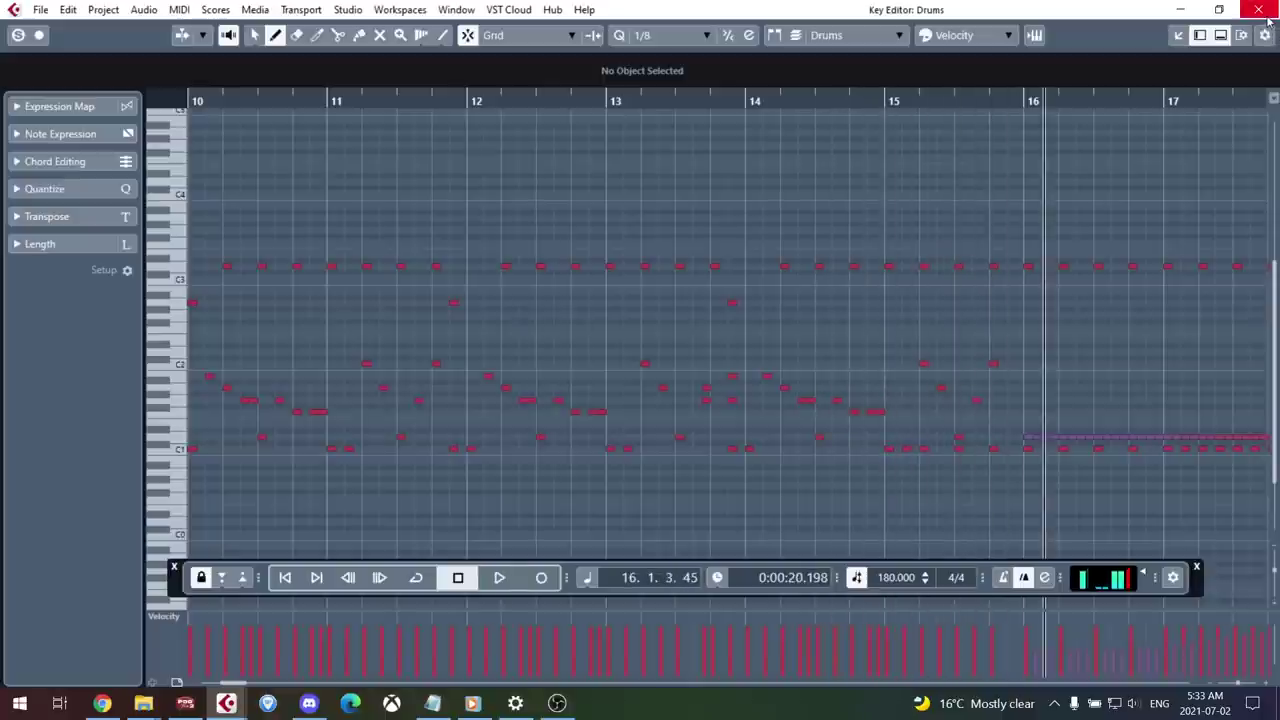
click(1258, 10)
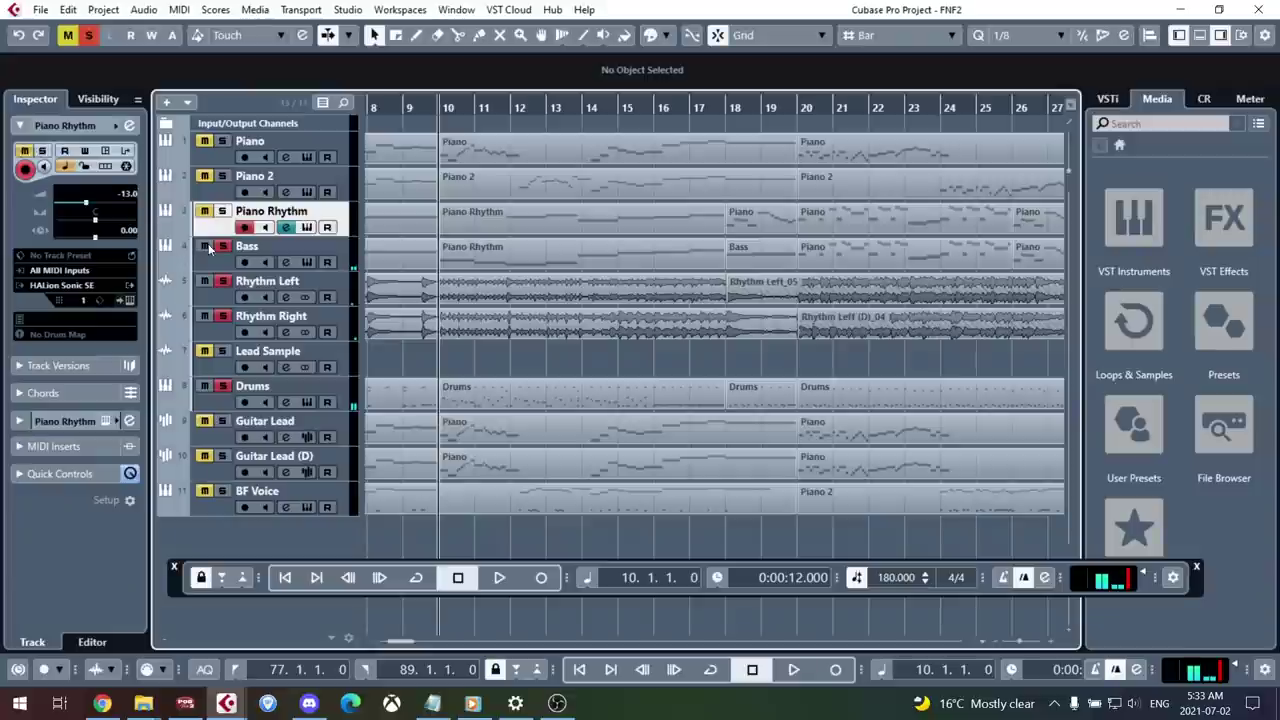
- Clear all track solos and play the full arrangement from bar 2 to about bar 10 with Guitar Lead selected
click(222, 246)
click(222, 386)
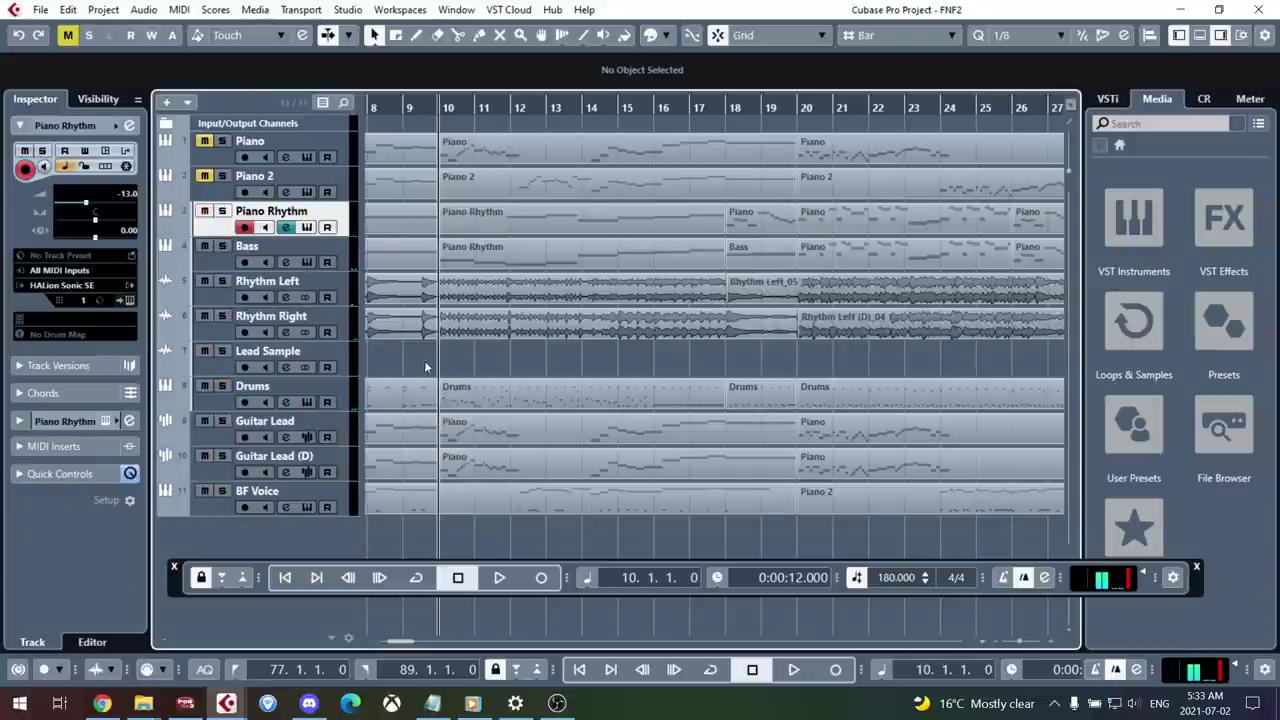
scroll(425, 367, left, 5)
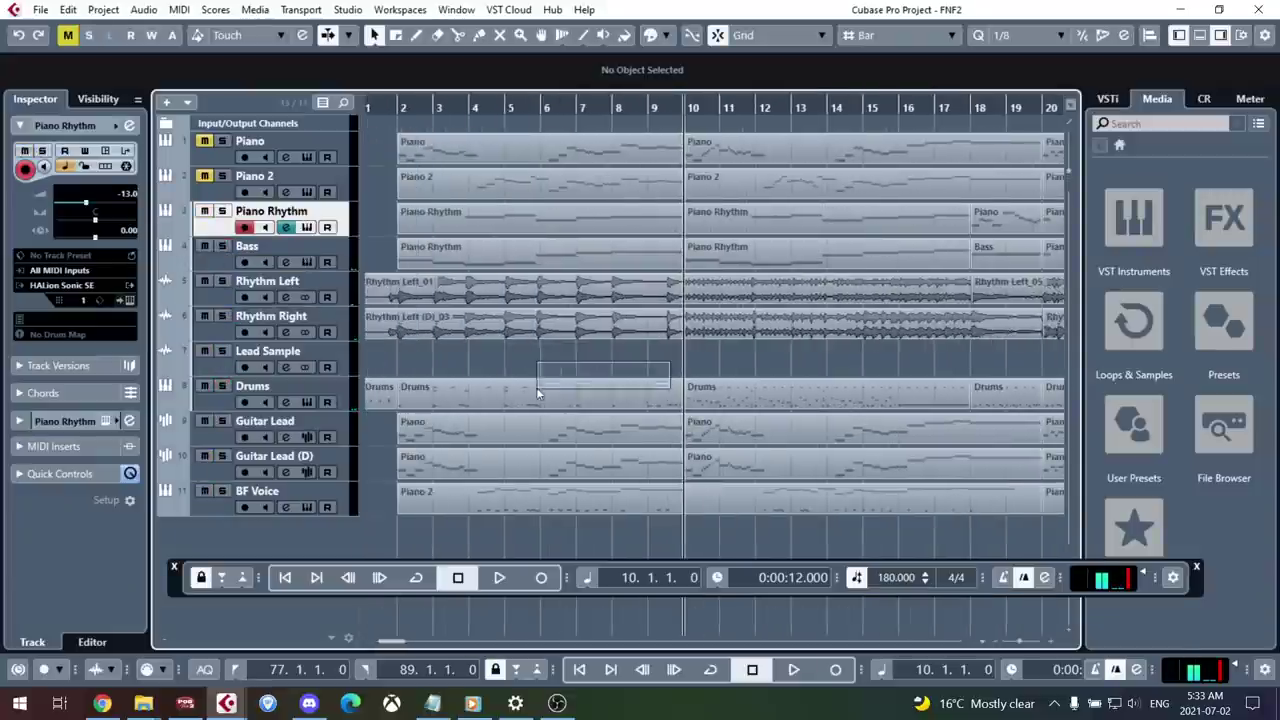
click(400, 107)
click(207, 432)
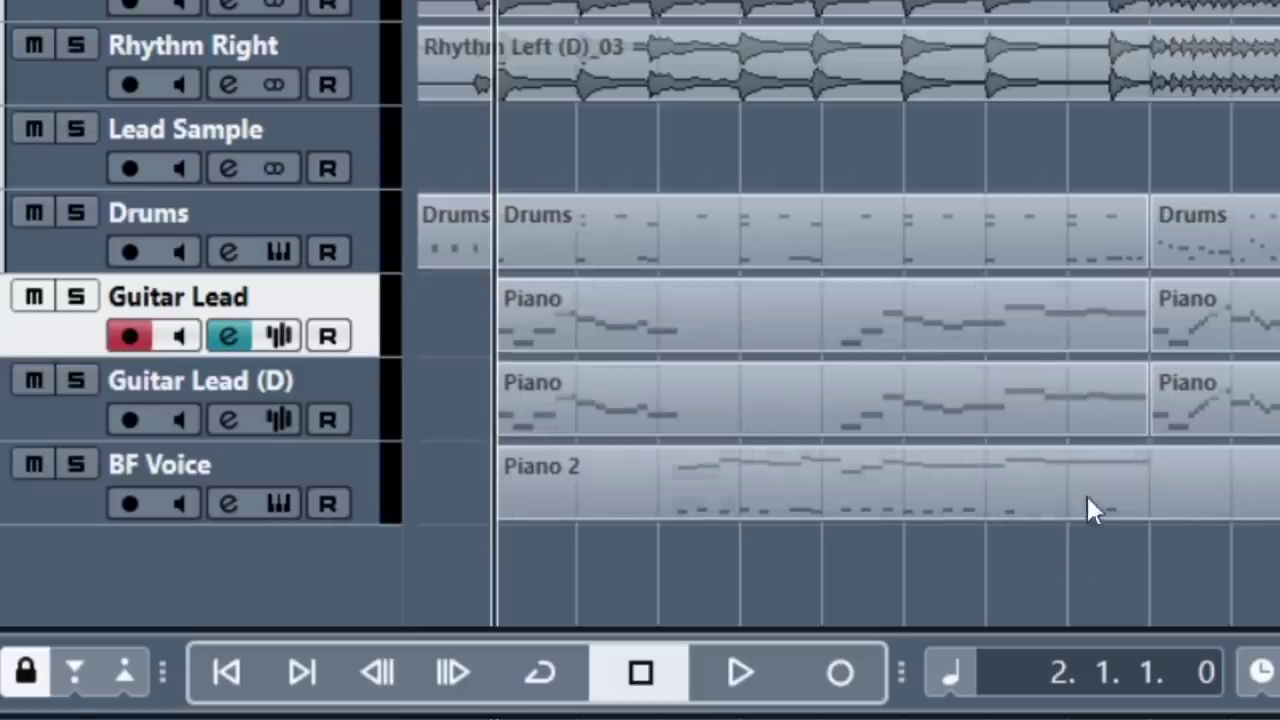
key(space)
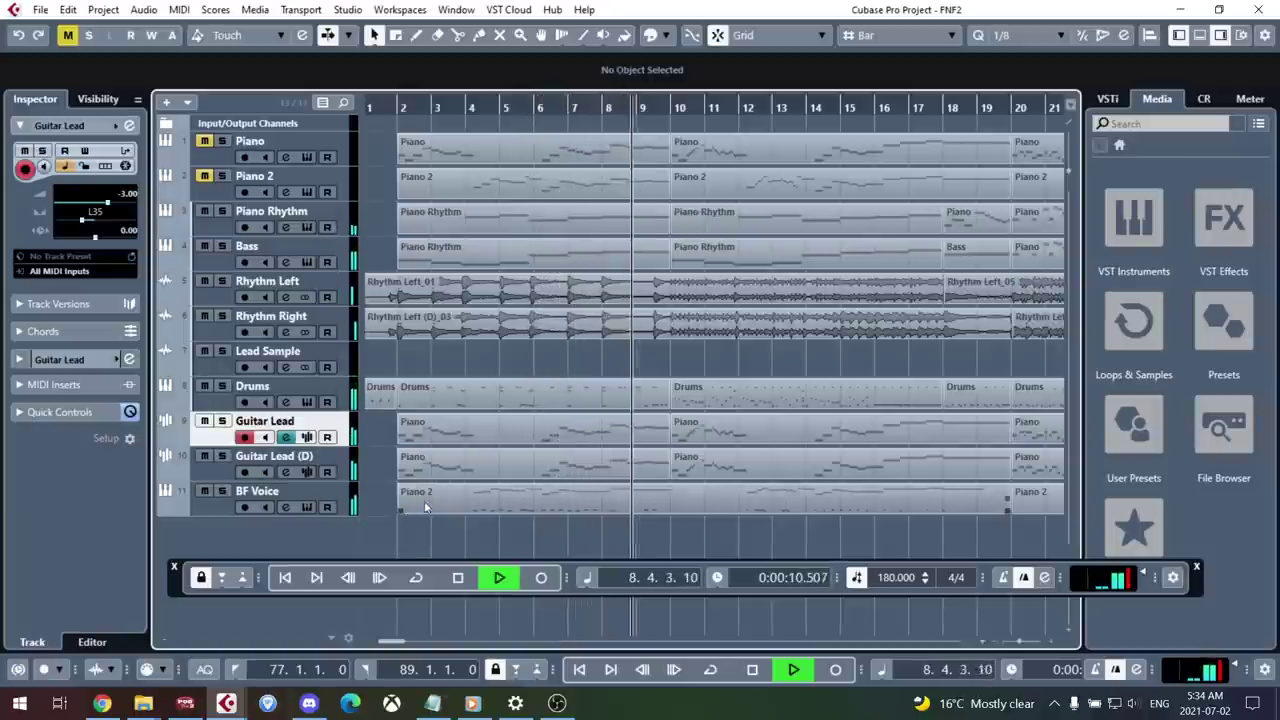
key(space)
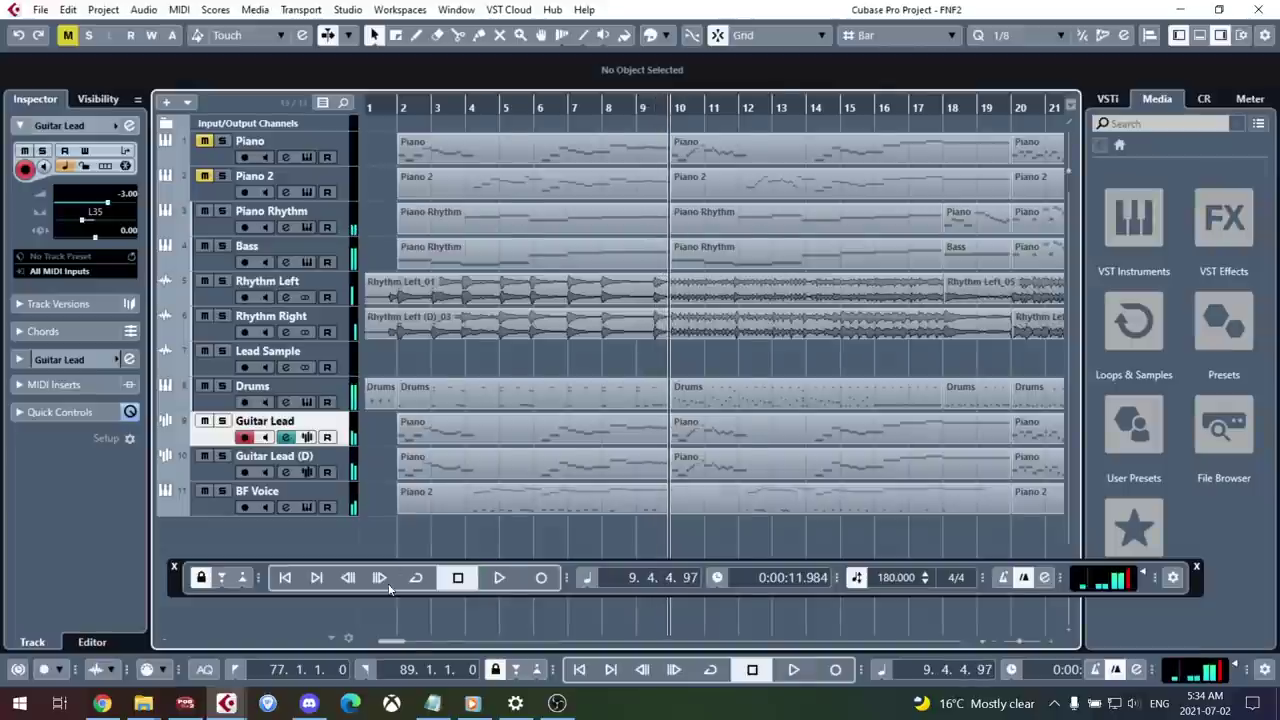
- Play the soloed bass, rhythm guitars and drums from bar 24 to about bar 28
click(545, 105)
click(579, 105)
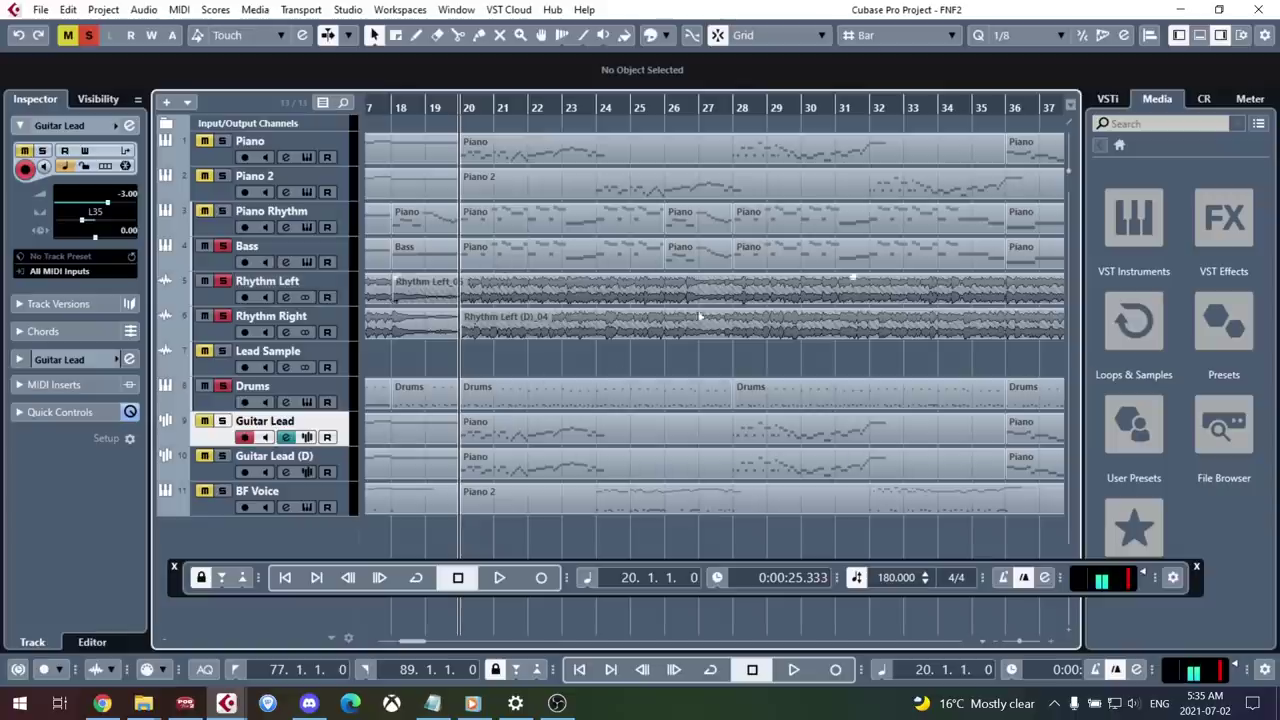
click(603, 106)
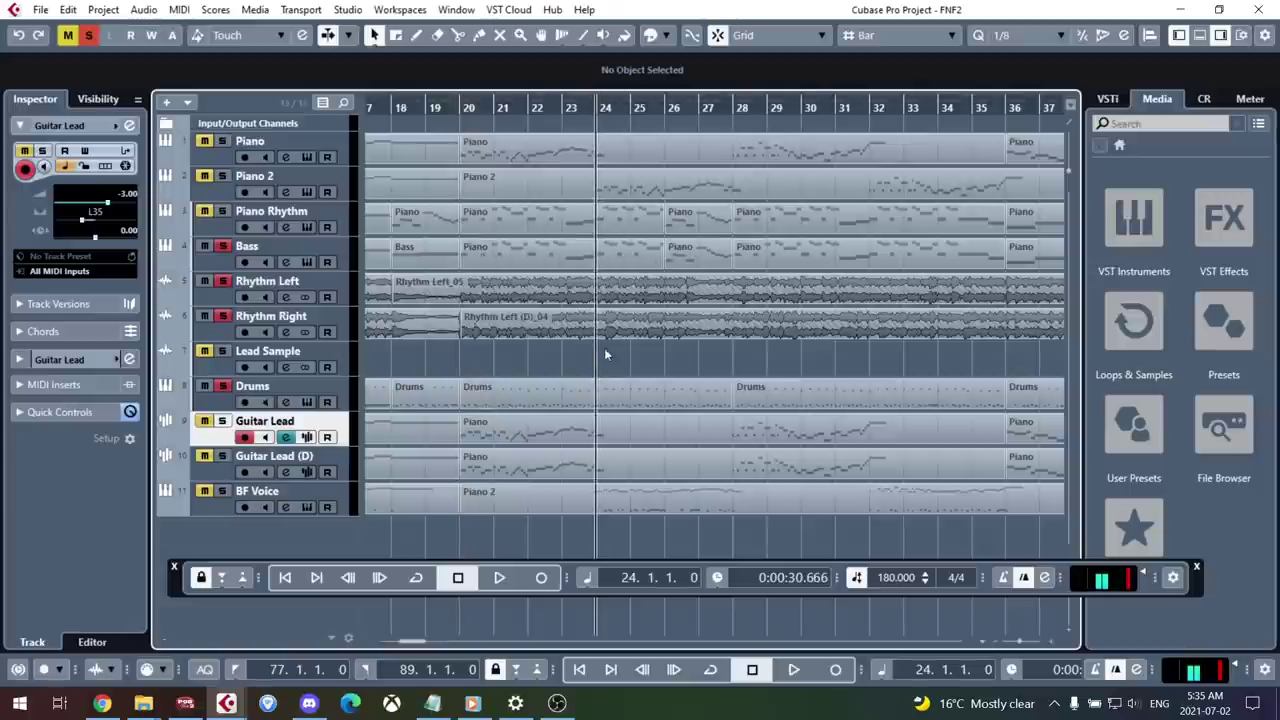
key(space)
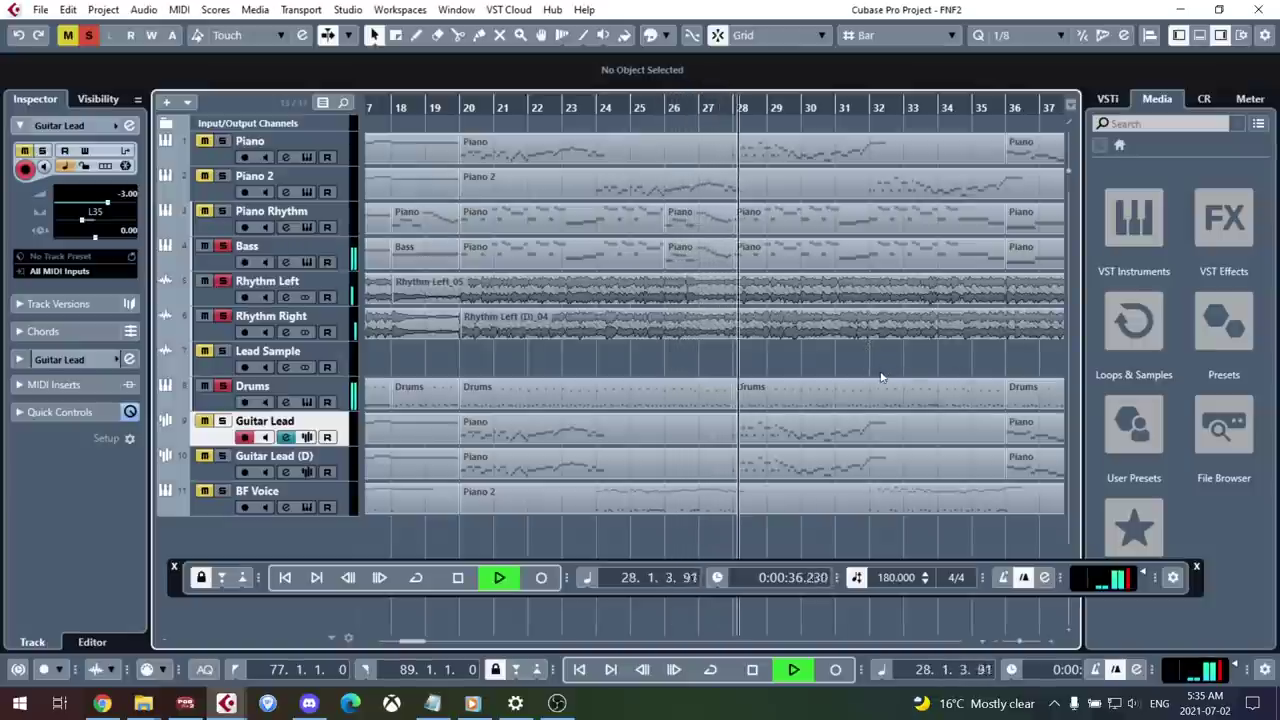
key(space)
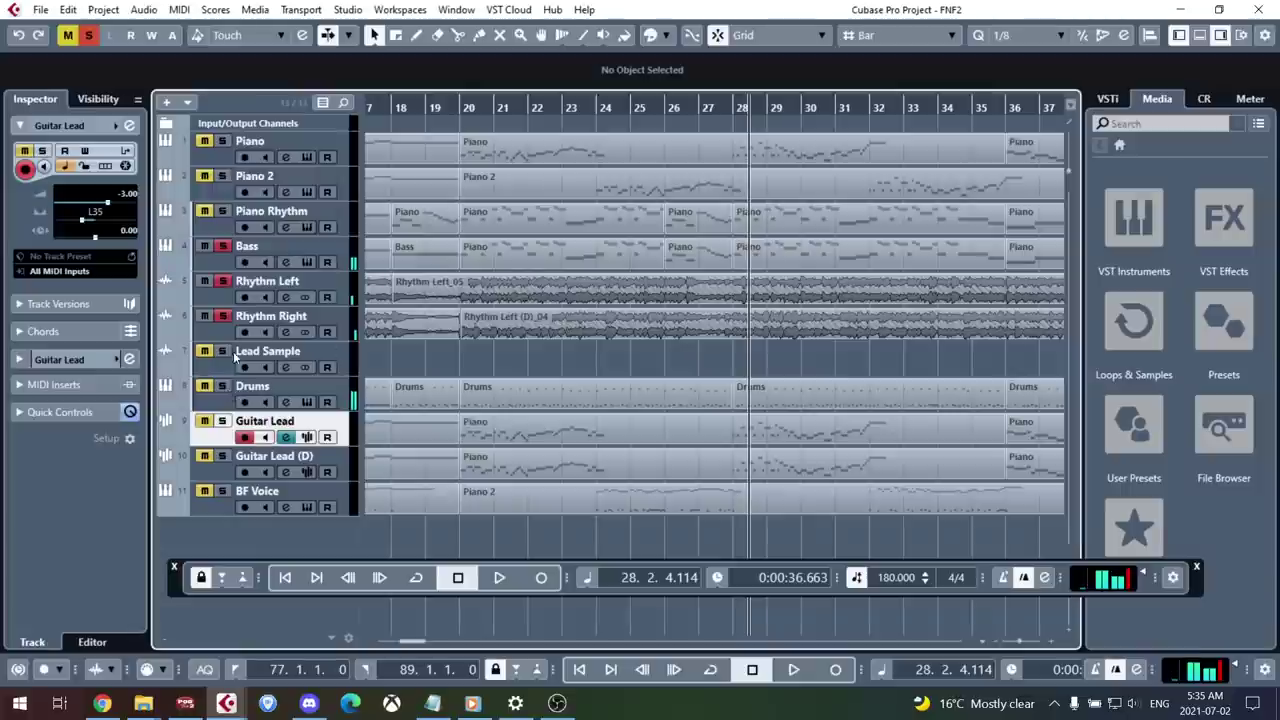
- Clear all track solos and play the full arrangement from bar 20
click(225, 250)
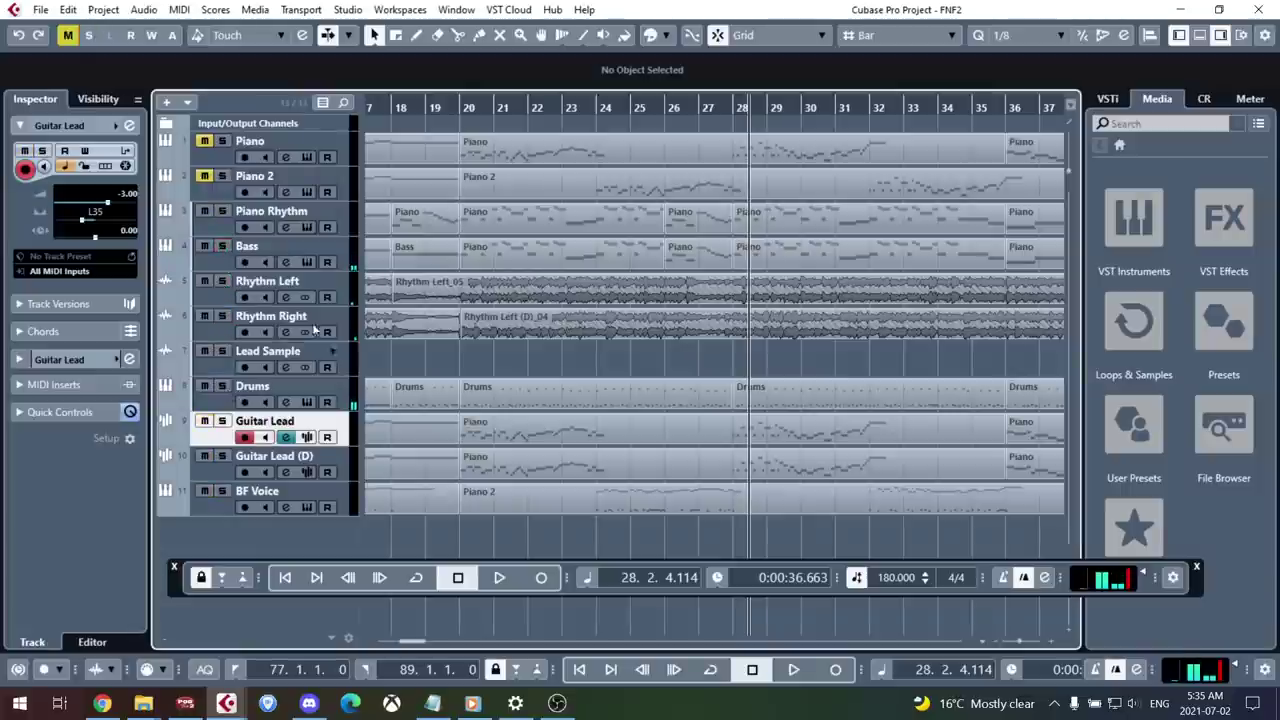
click(458, 150)
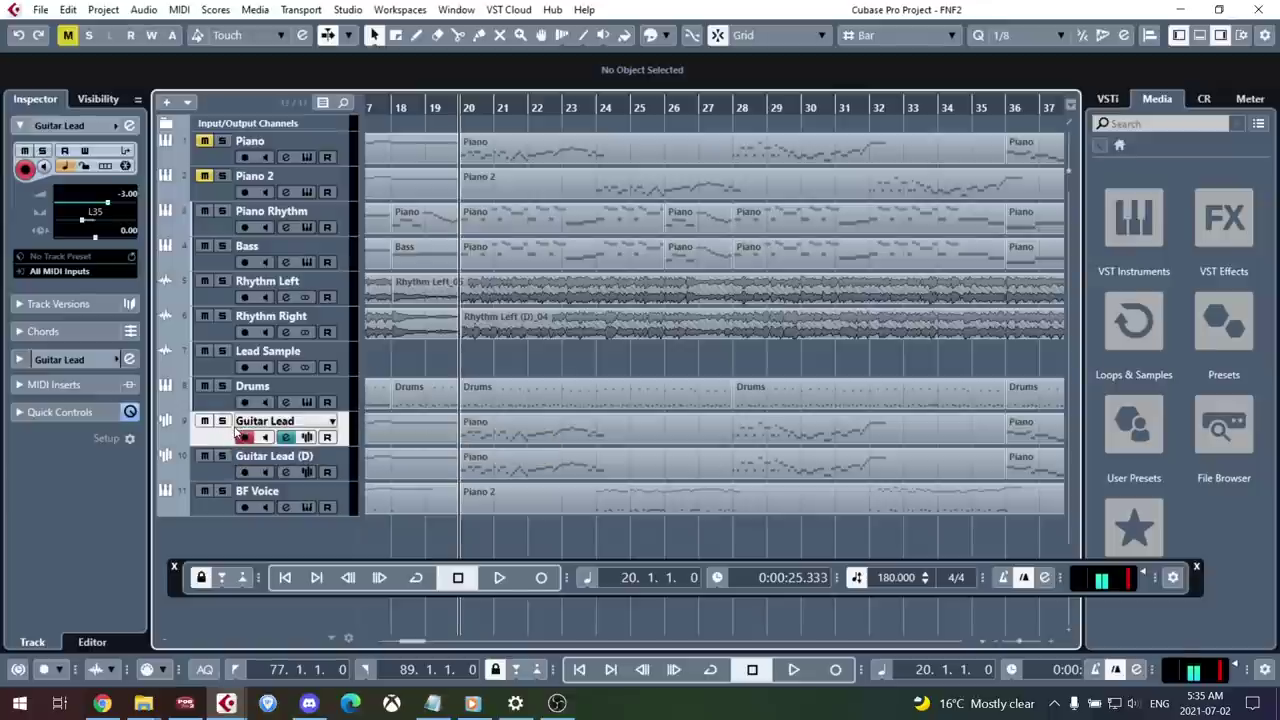
key(space)
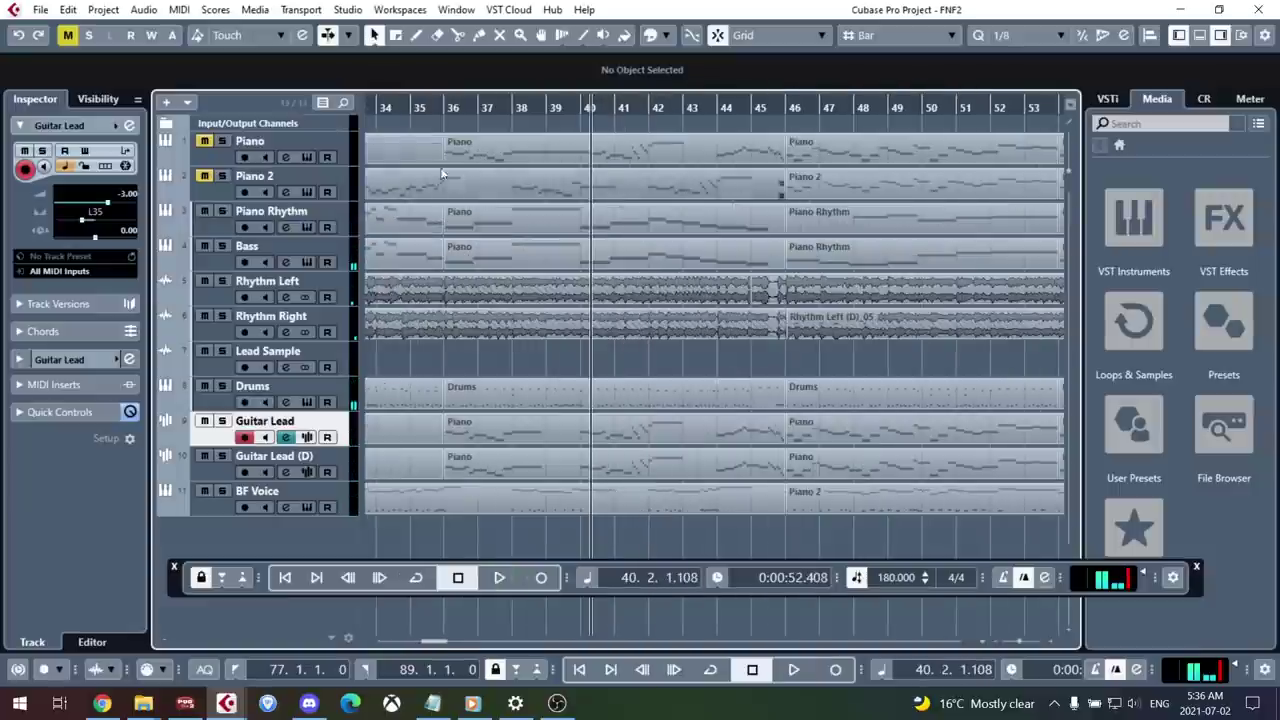
- Move the playback position to bar 36 and play the full arrangement to about bar 39
key(space)
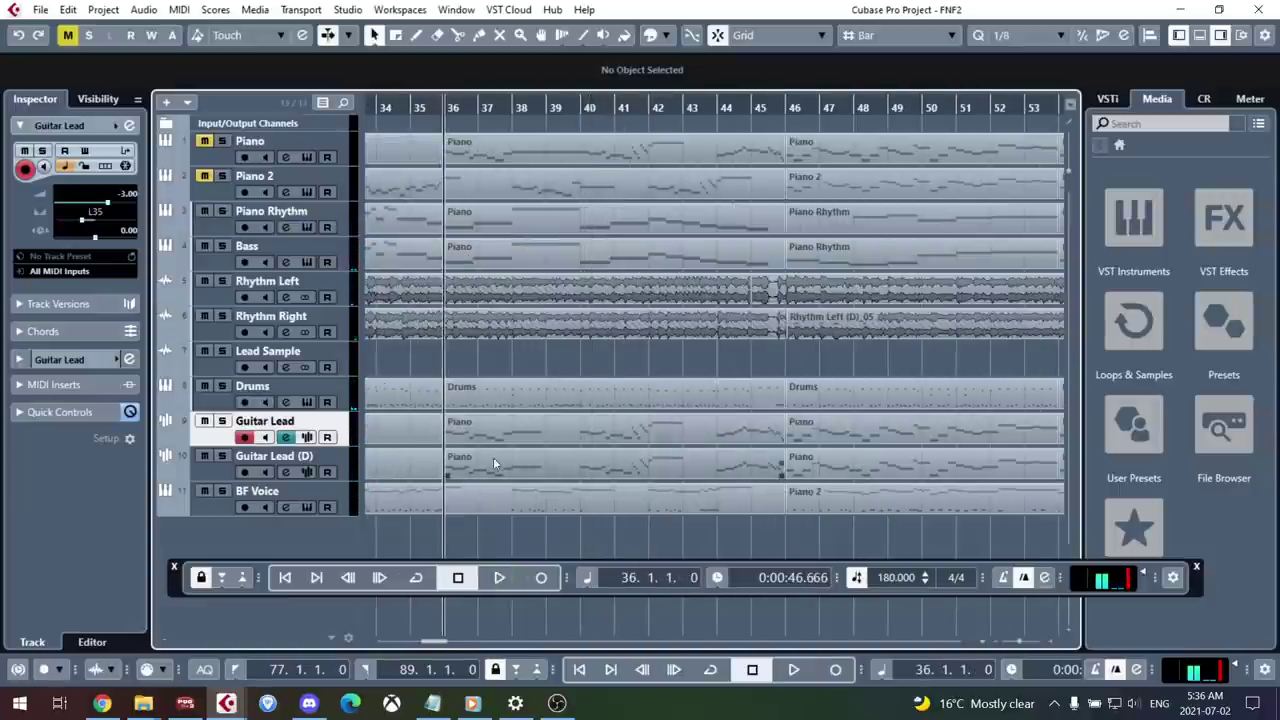
key(space)
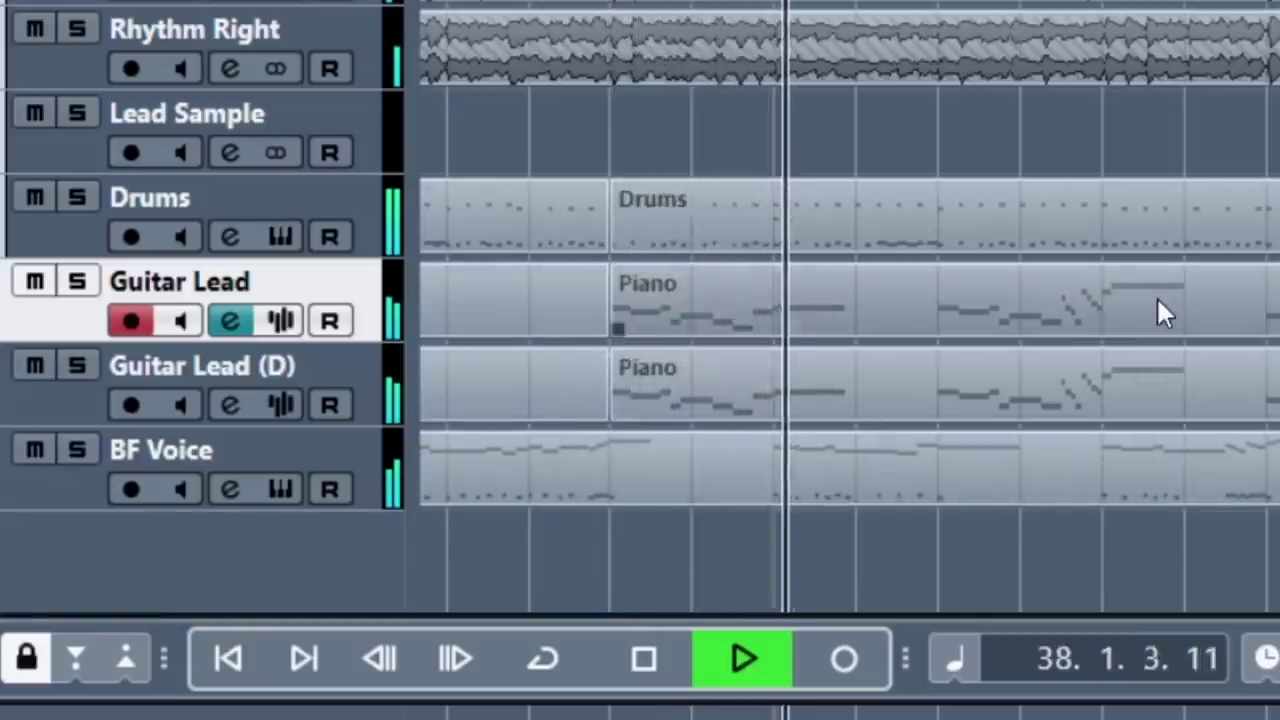
key(space)
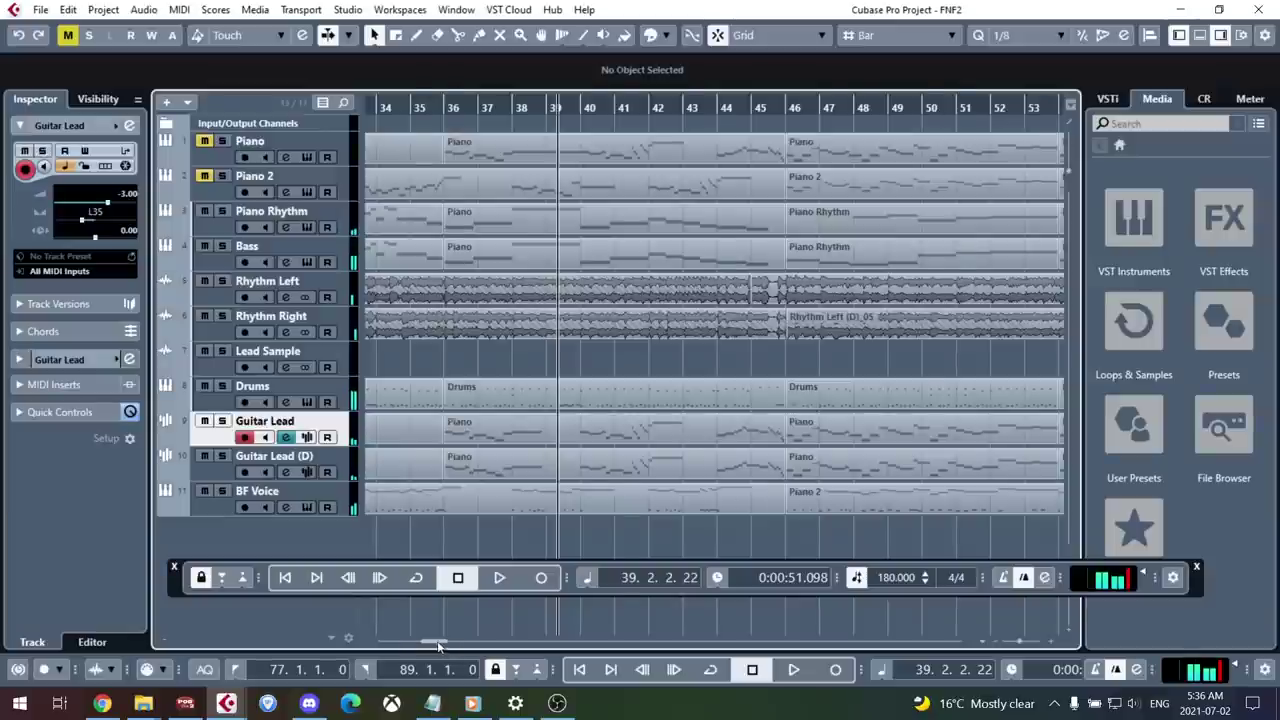
- Move the playback position to bar 46 and play the full arrangement from there
scroll(438, 645, right, 8)
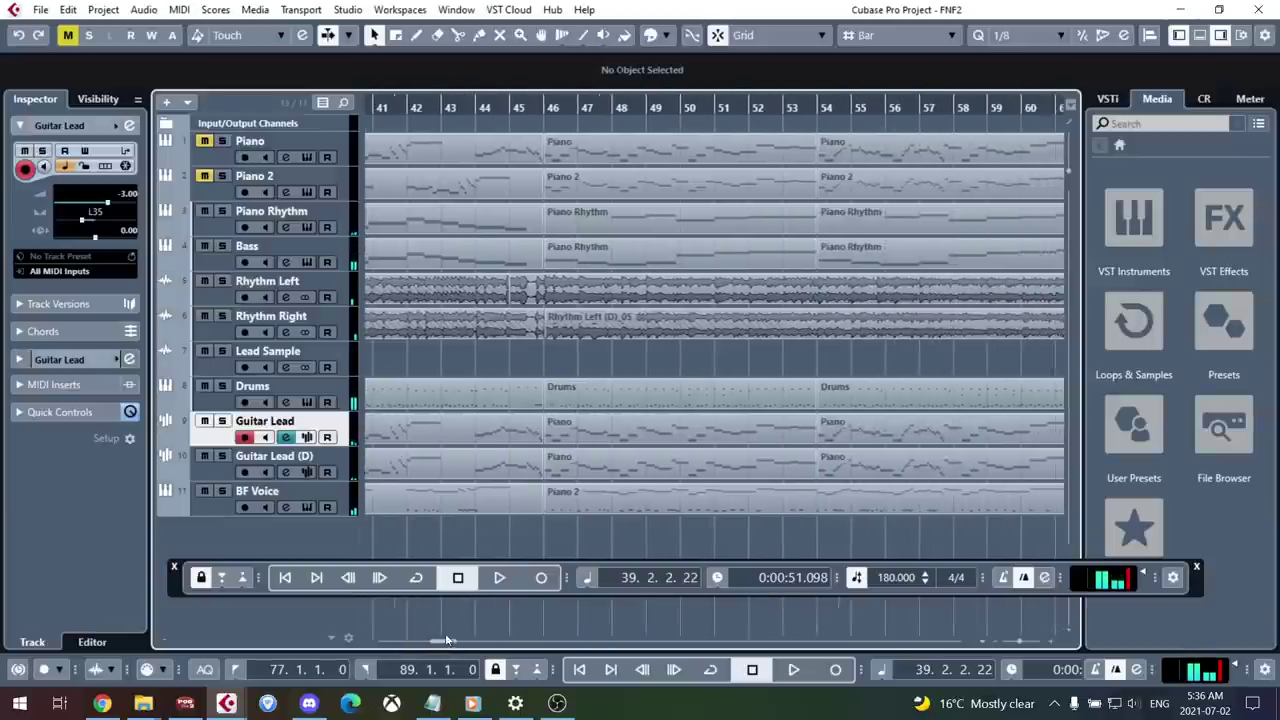
click(502, 110)
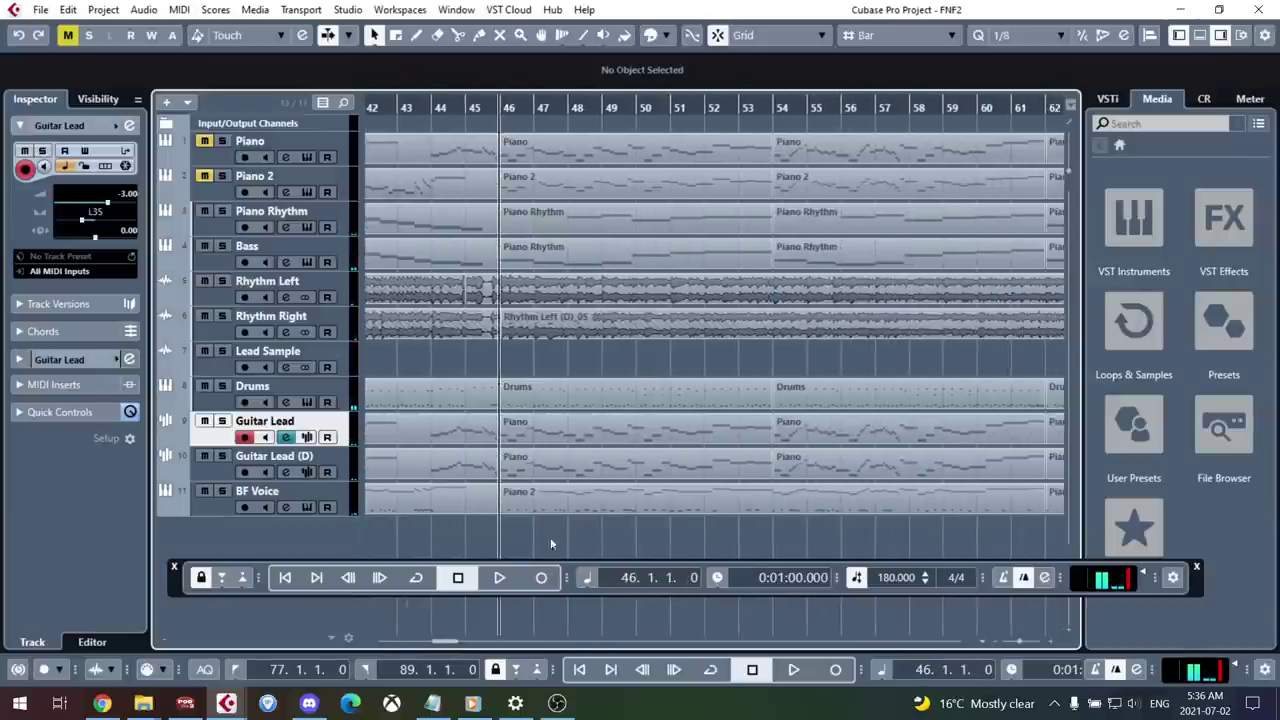
scroll(452, 645, right, 5)
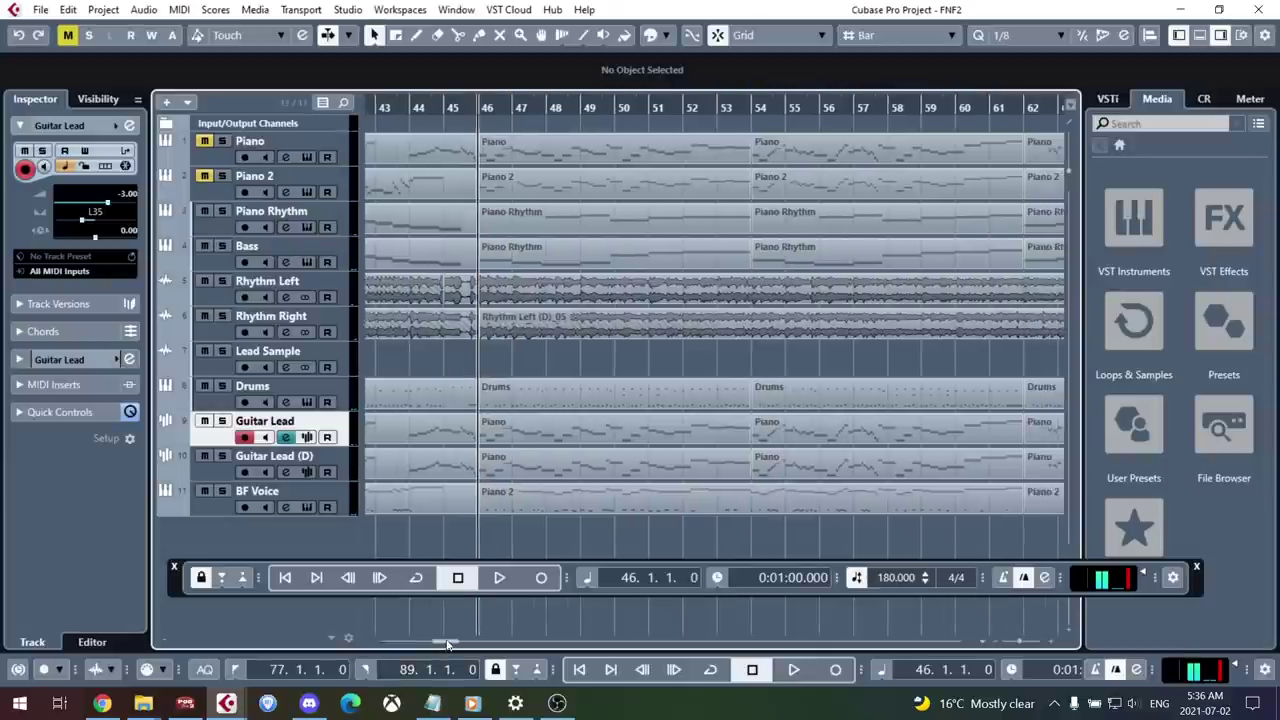
scroll(451, 643, left, 3)
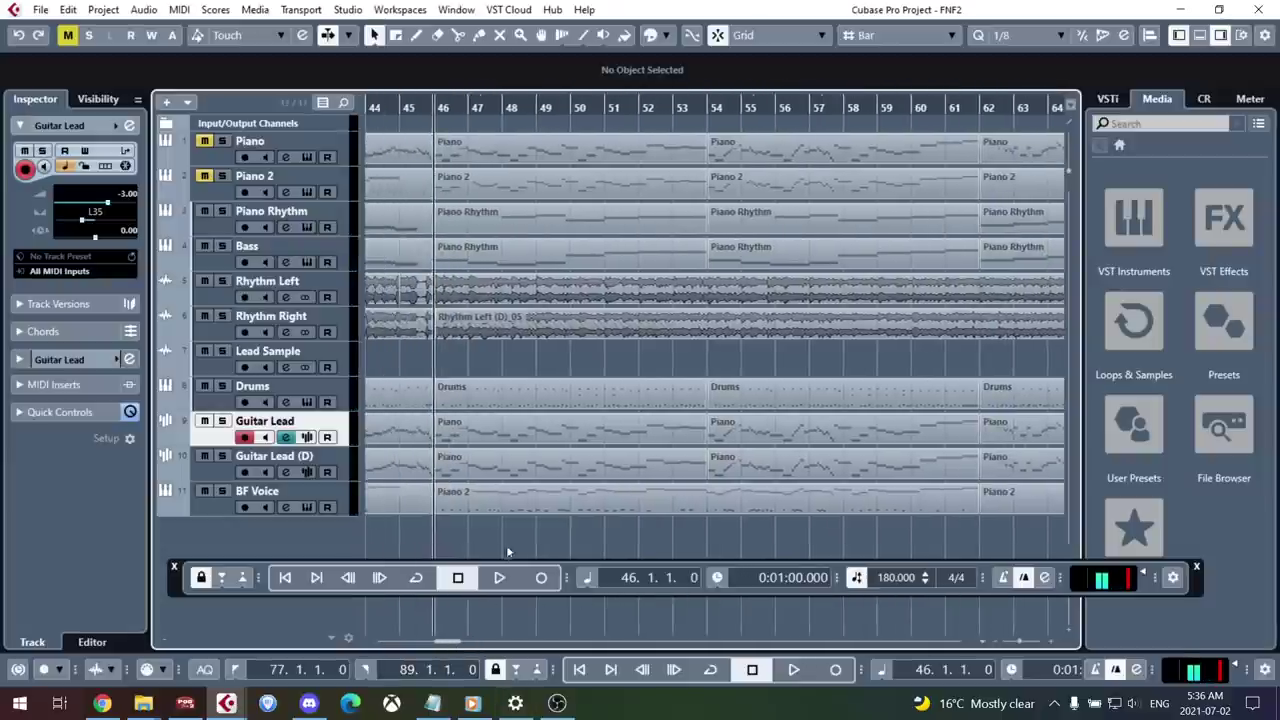
key(space)
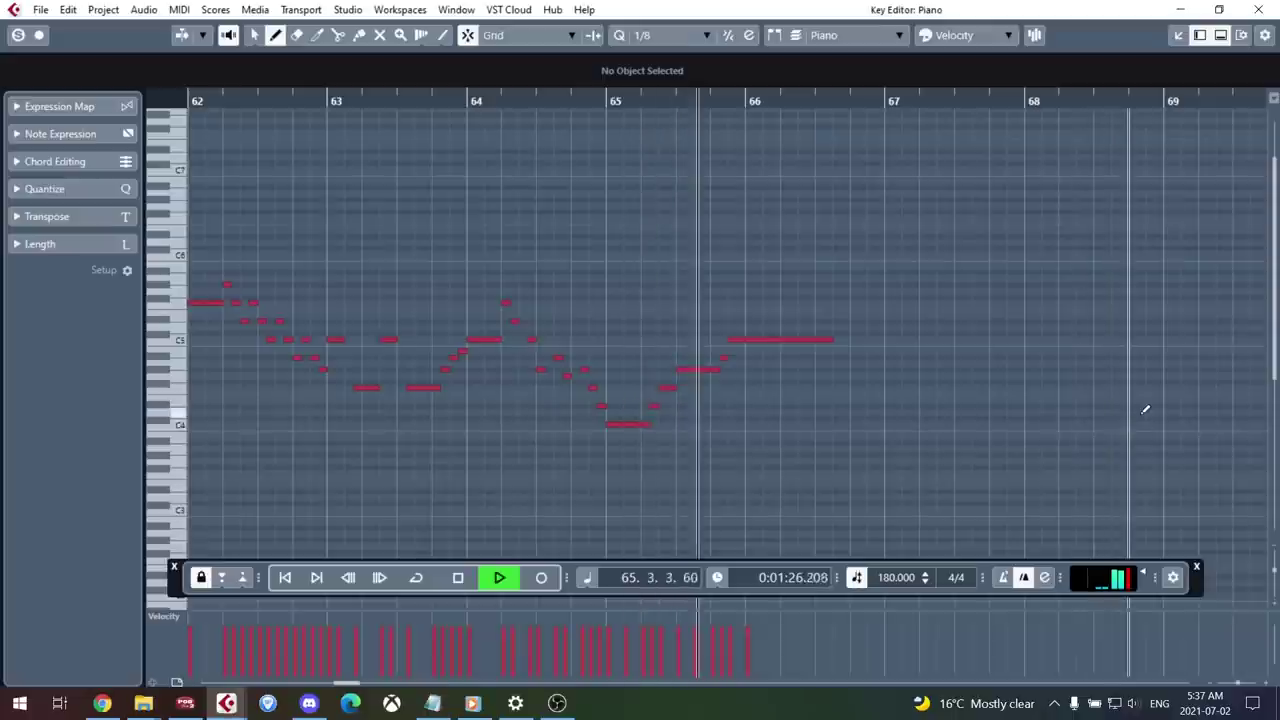
- Close the piano part's Key Editor and play the soloed tracks from bar 70
click(1257, 10)
click(661, 352)
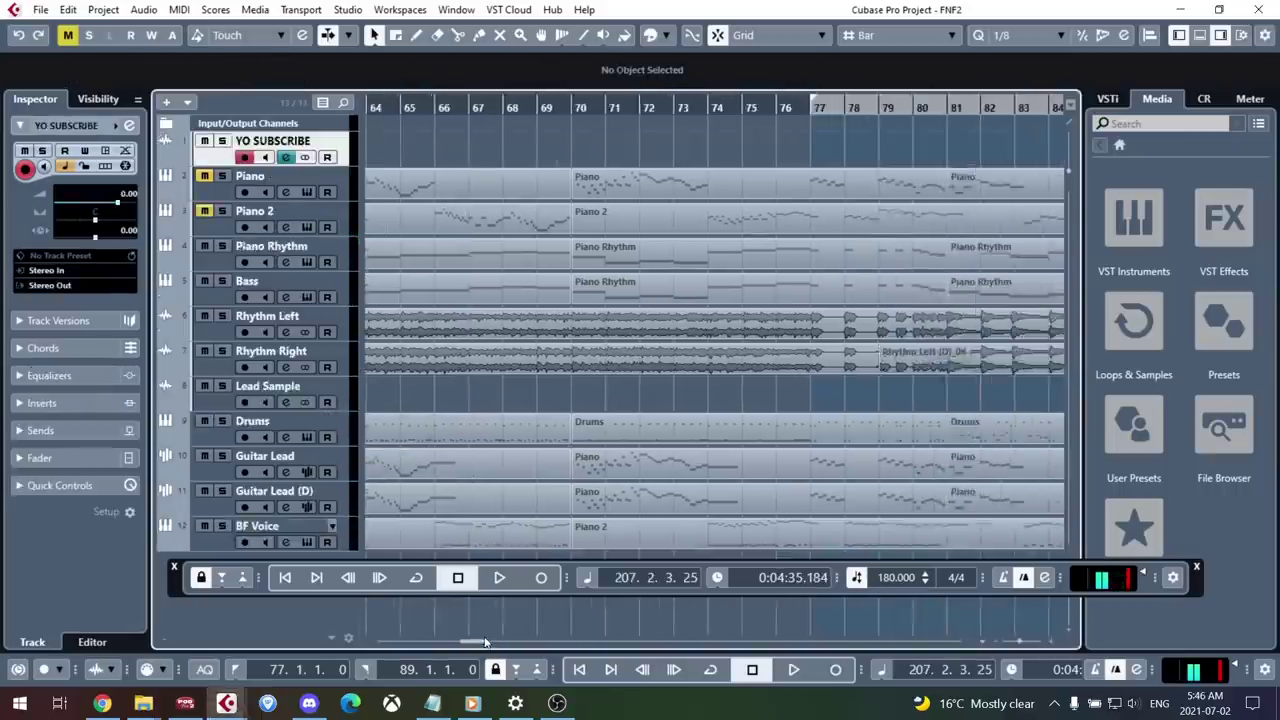
scroll(518, 625, right, 5)
scroll(518, 625, left, 10)
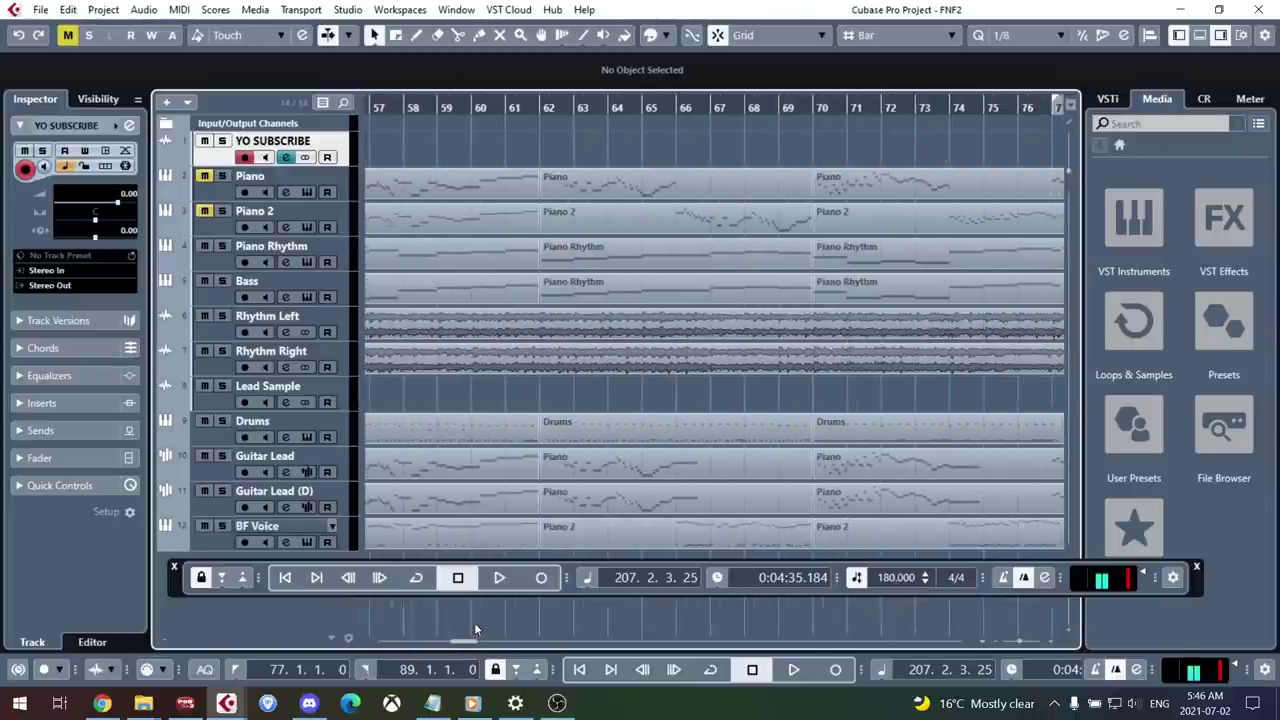
scroll(474, 622, left, 2)
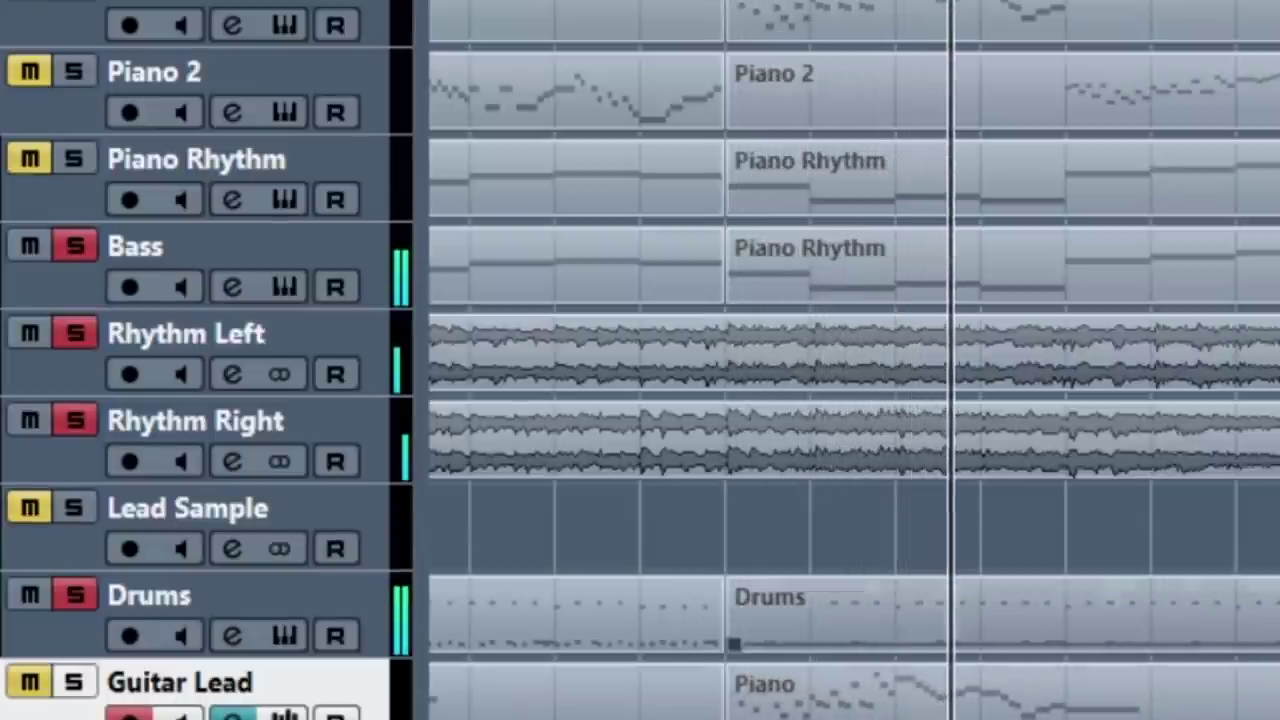
click(482, 107)
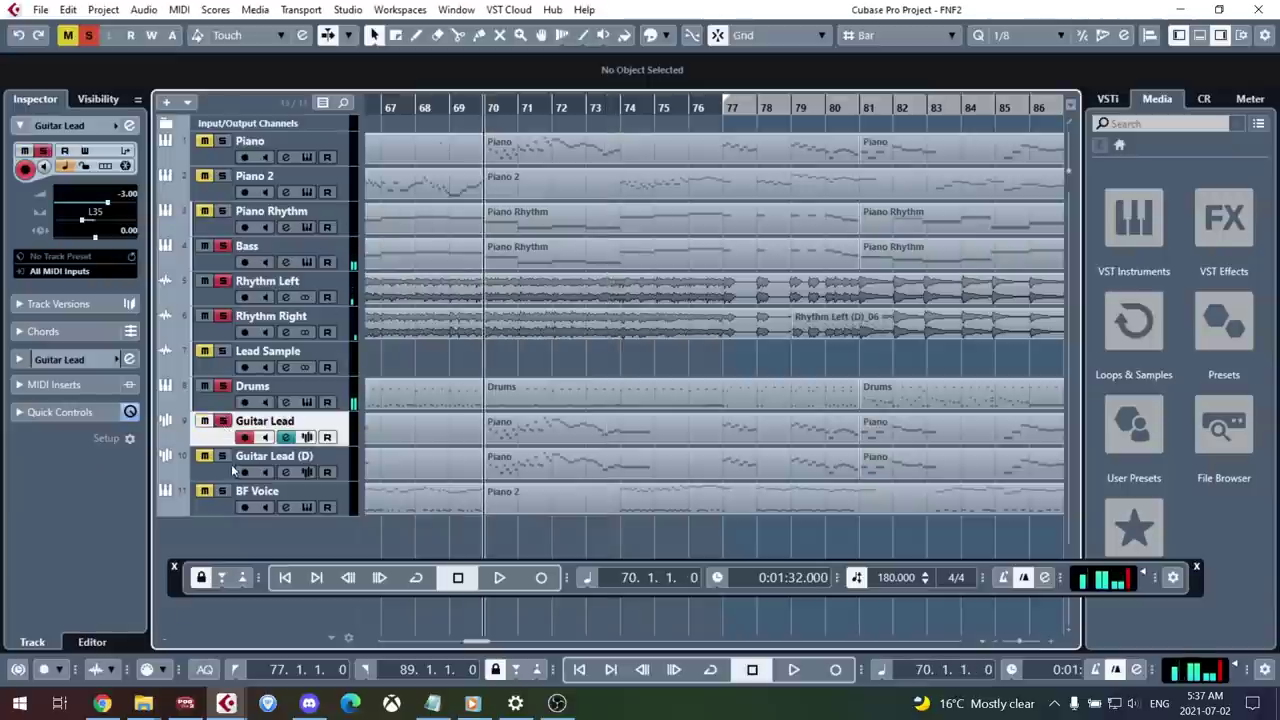
key(space)
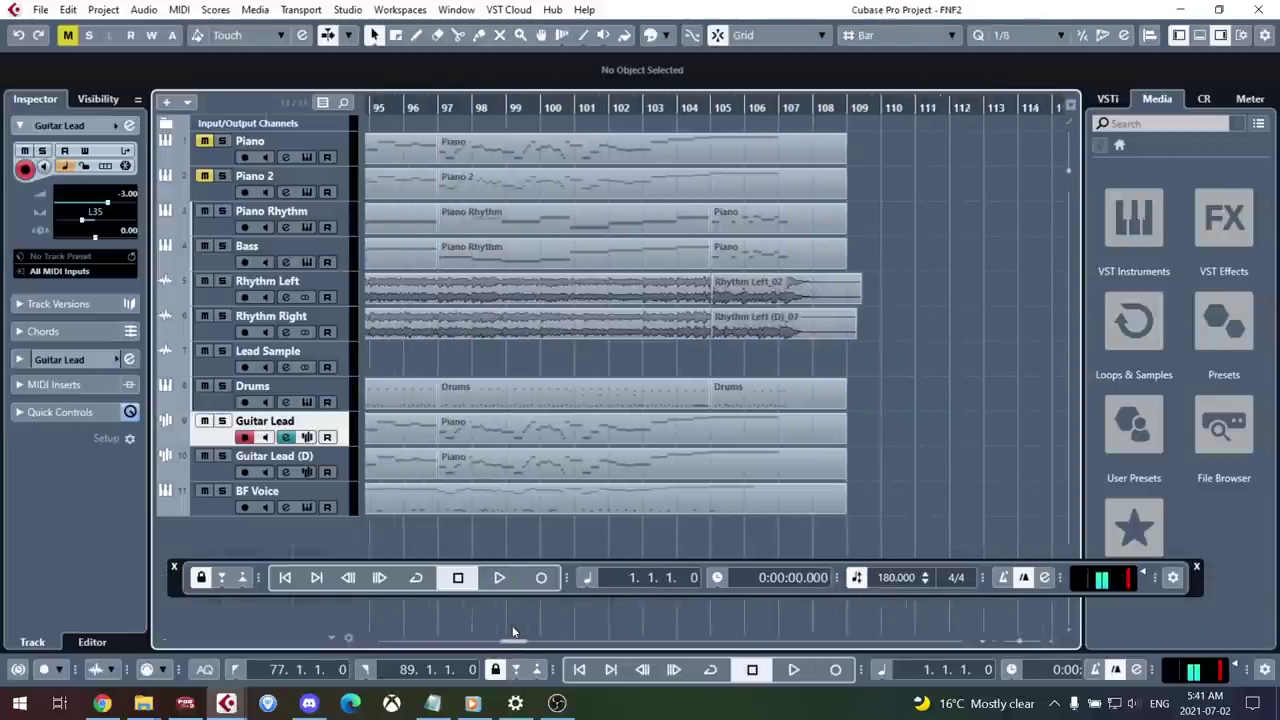
drag(470, 632, 372, 624)
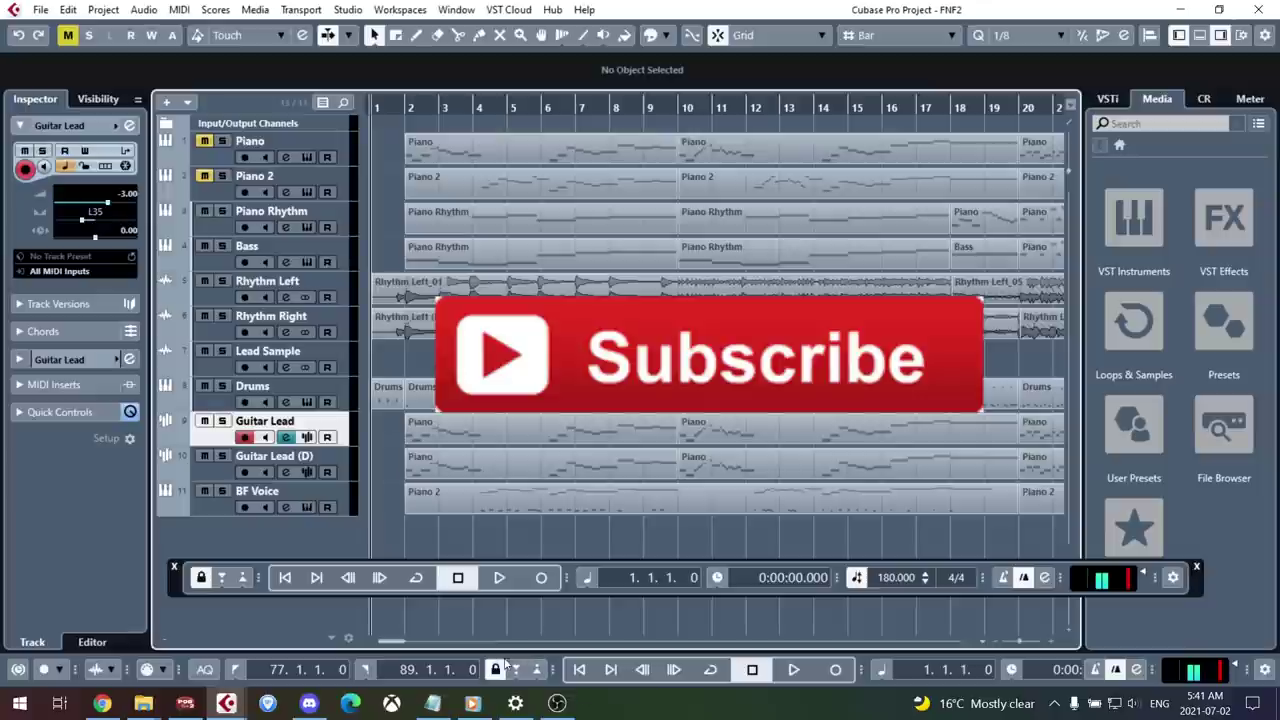
drag(386, 645, 349, 590)
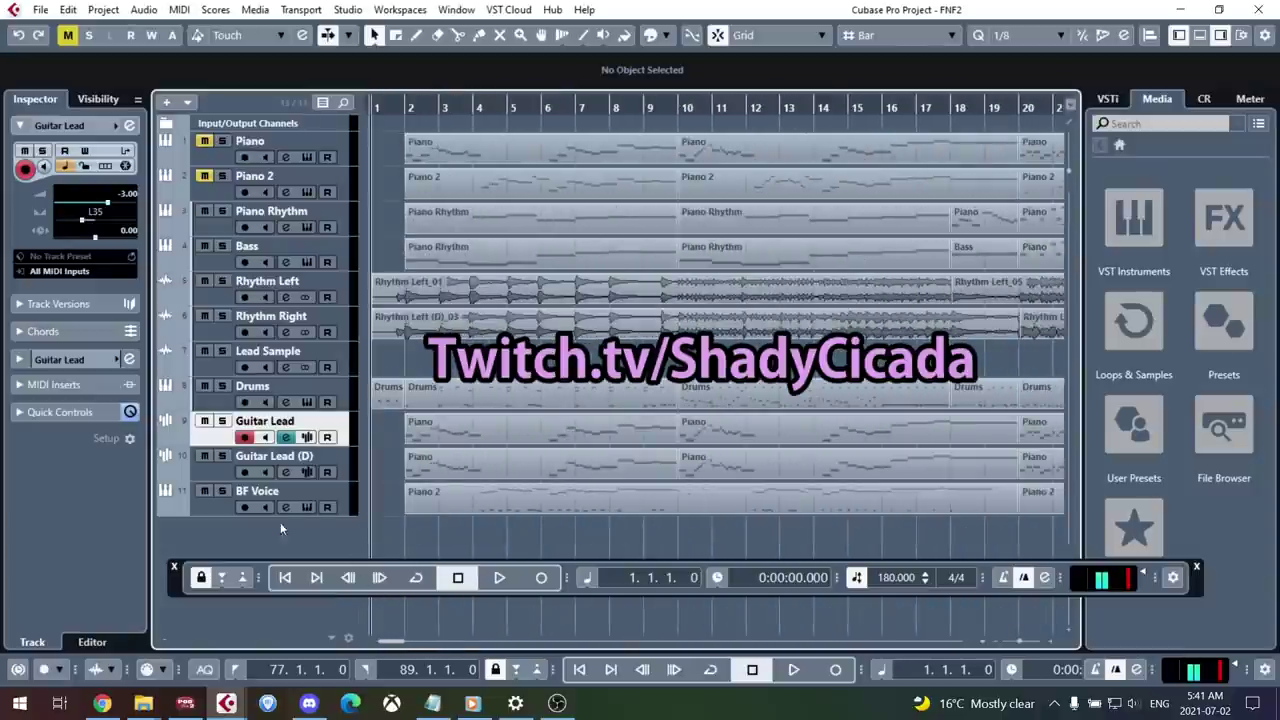